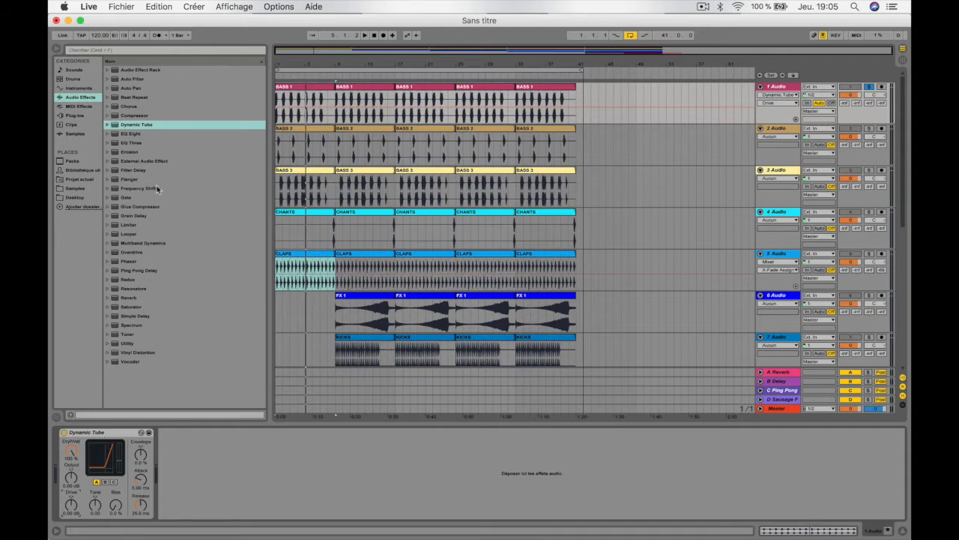
Select the first BASS 1 clip and play it with Dynamic Tube bypassed and re-enabled to compare the sound.
click(304, 88)
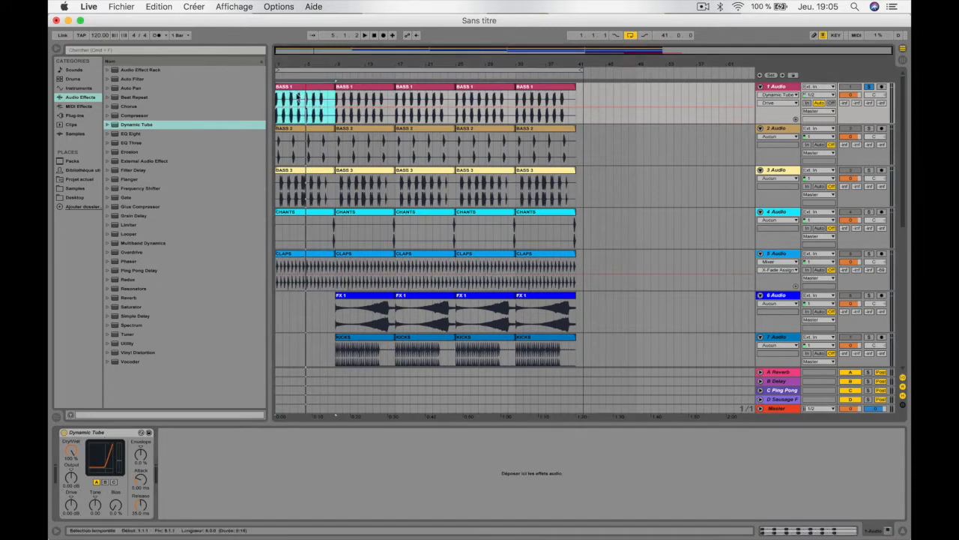
key(space)
click(65, 432)
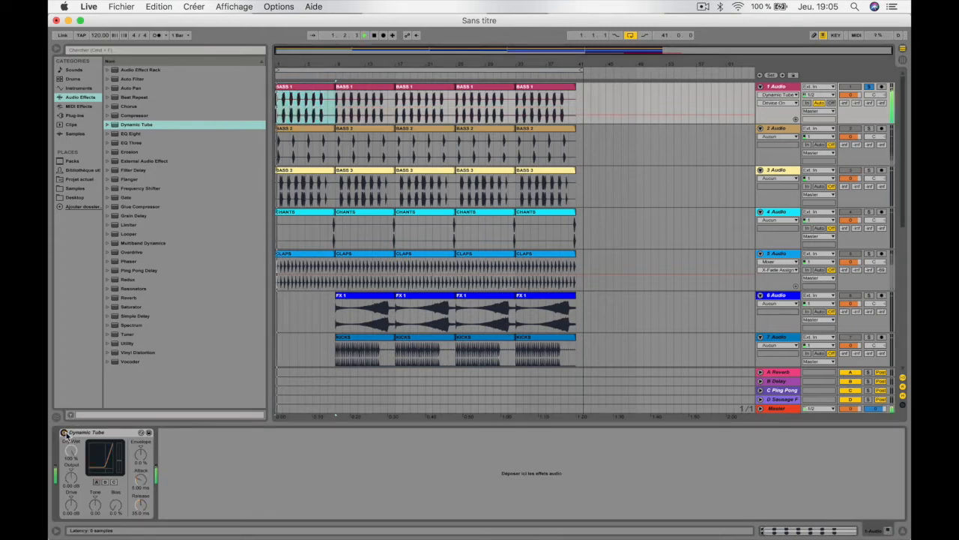
click(64, 432)
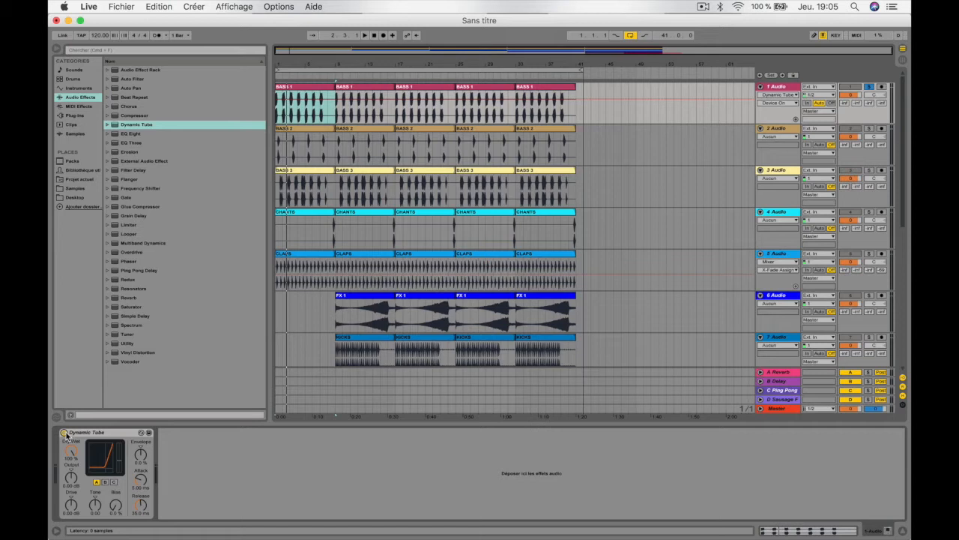
Play the bass through tube model A and raise the Dynamic Tube's Drive to about 11.2 dB.
click(96, 482)
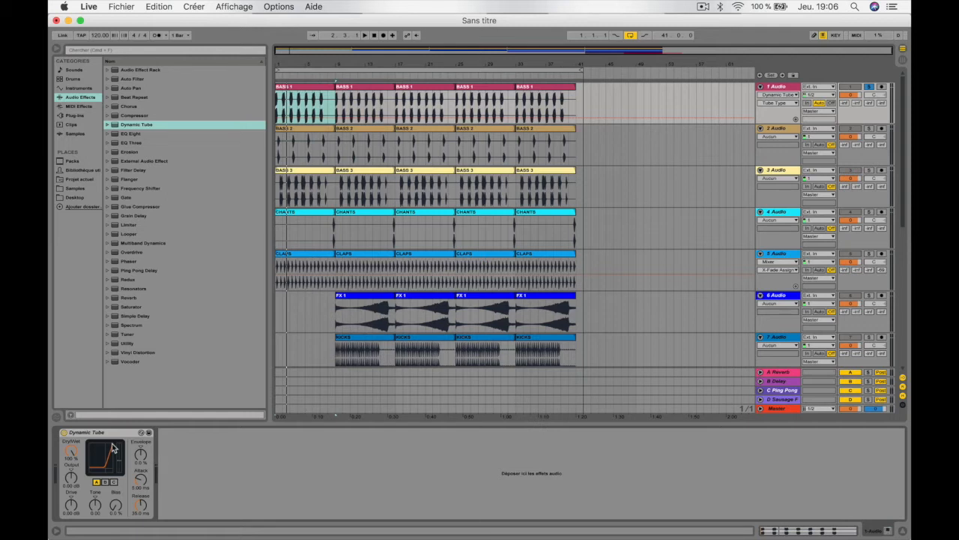
key(space)
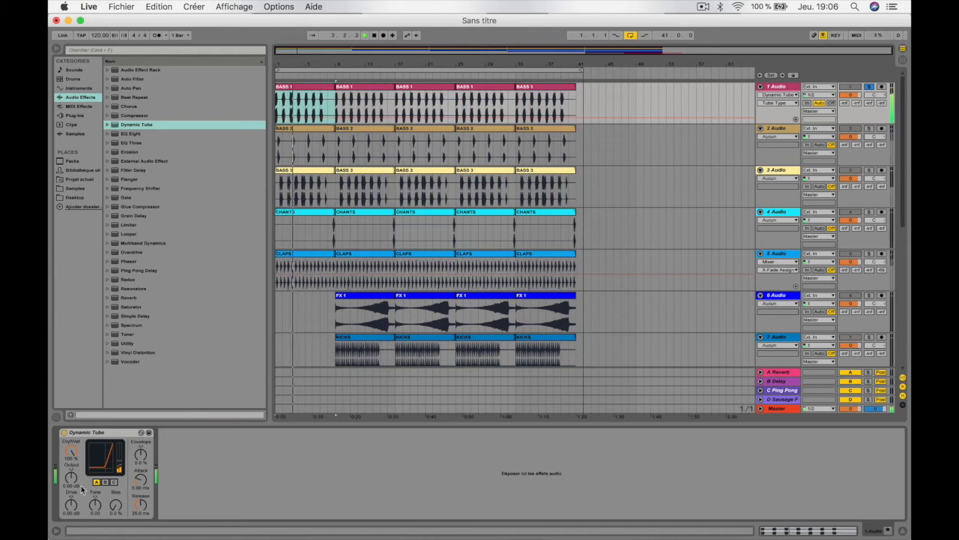
drag(71, 504, 71, 474)
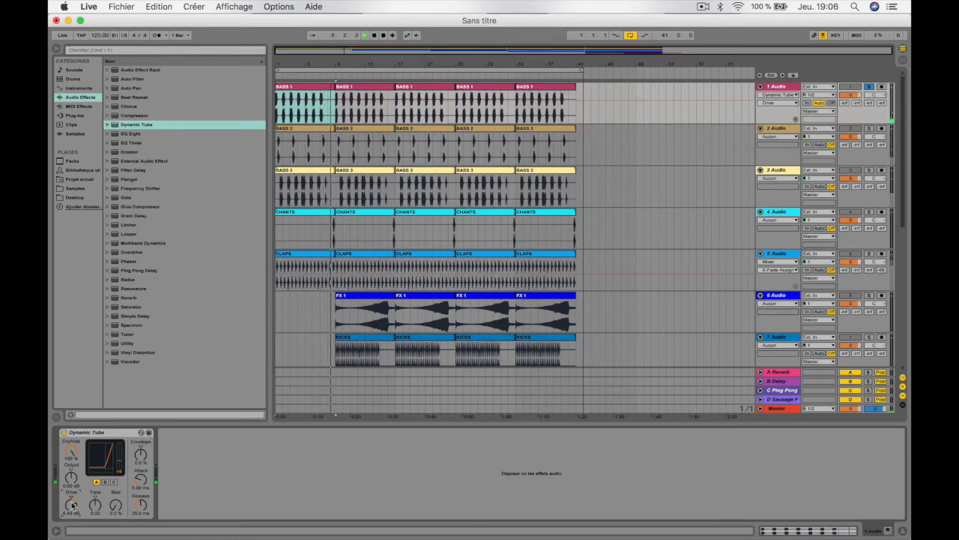
drag(72, 505, 72, 494)
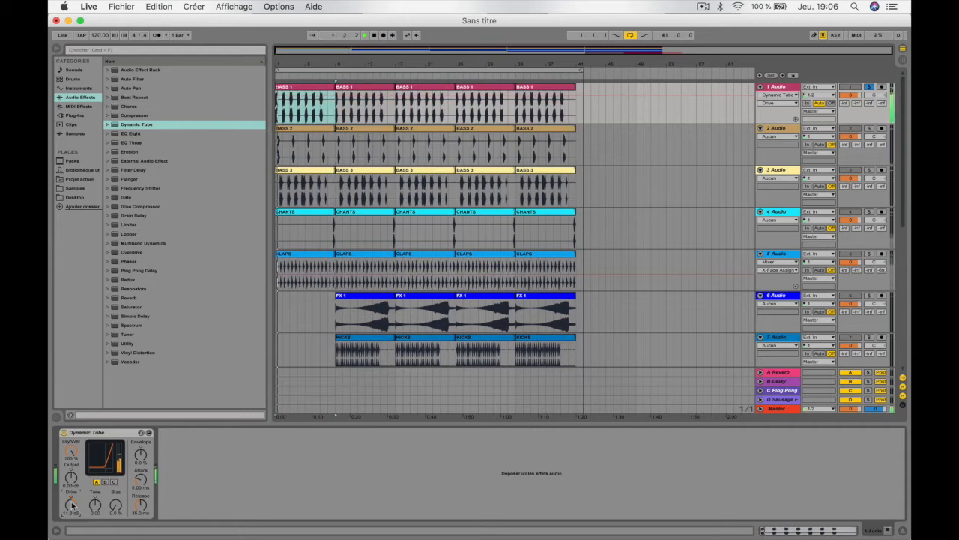
Audition tube model C with different Drive amounts during playback, and reset the Drive to 0 dB.
click(114, 481)
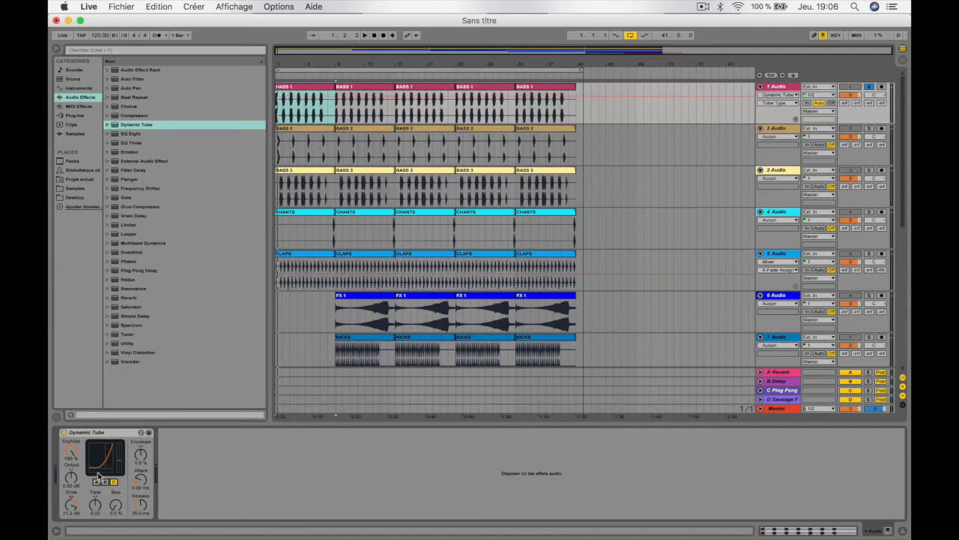
key(space)
drag(71, 505, 71, 531)
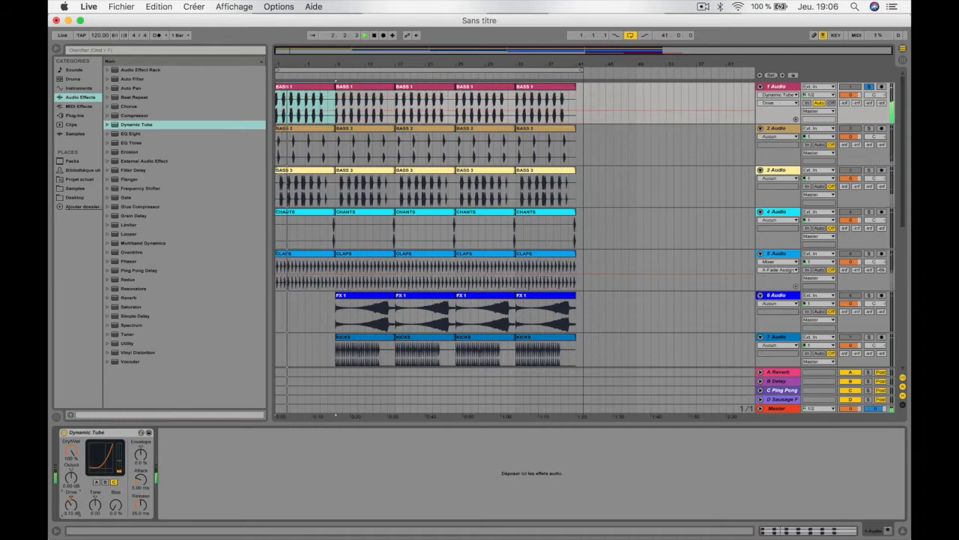
drag(71, 510, 71, 480)
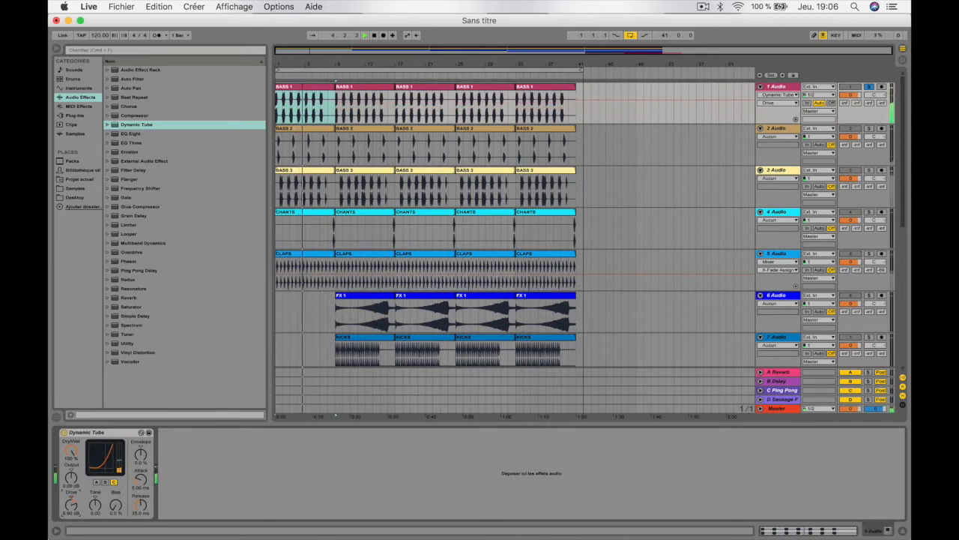
double_click(73, 507)
Compare tube models B, A and C on the bass, and leave the Dynamic Tube on model B.
click(105, 481)
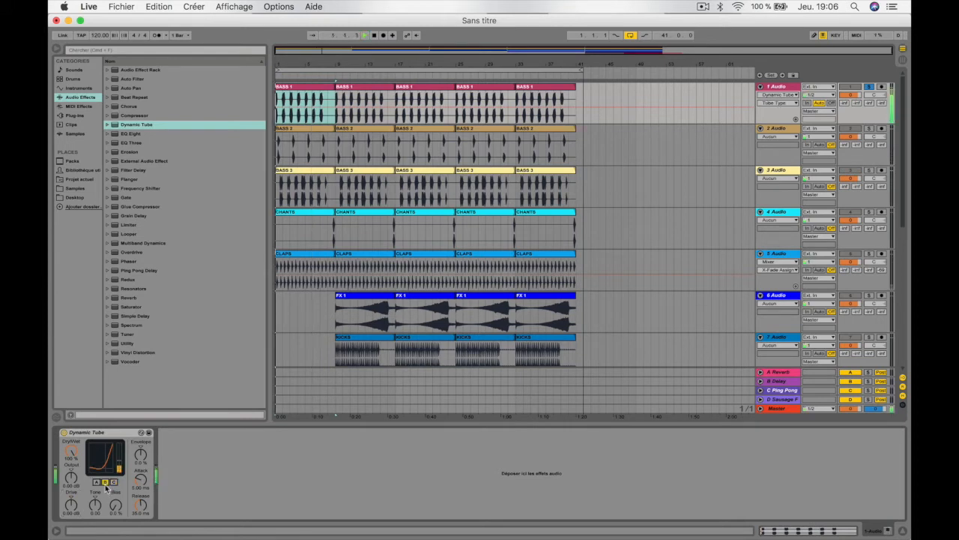
mouse_move(71, 504)
mouse_down()
mouse_move(72, 479)
mouse_move(71, 506)
mouse_up()
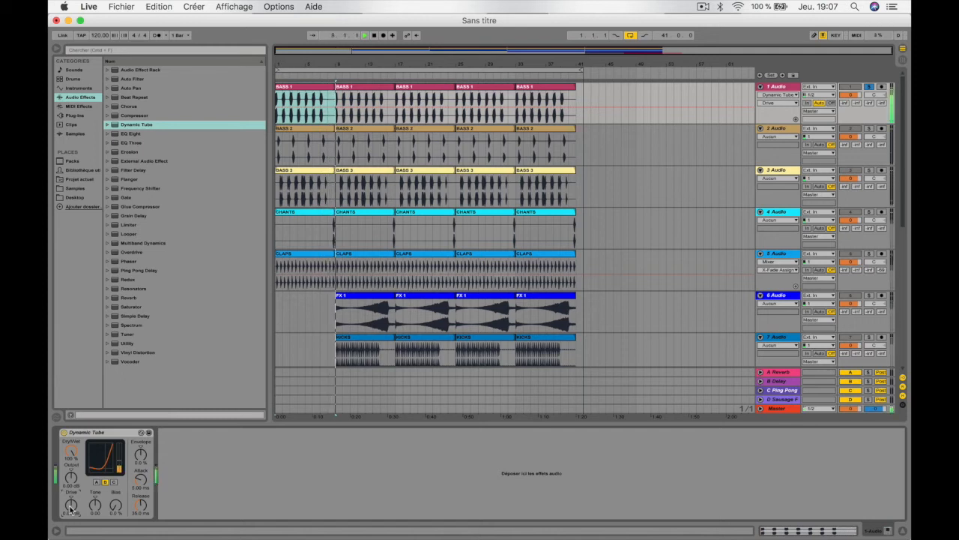
click(96, 481)
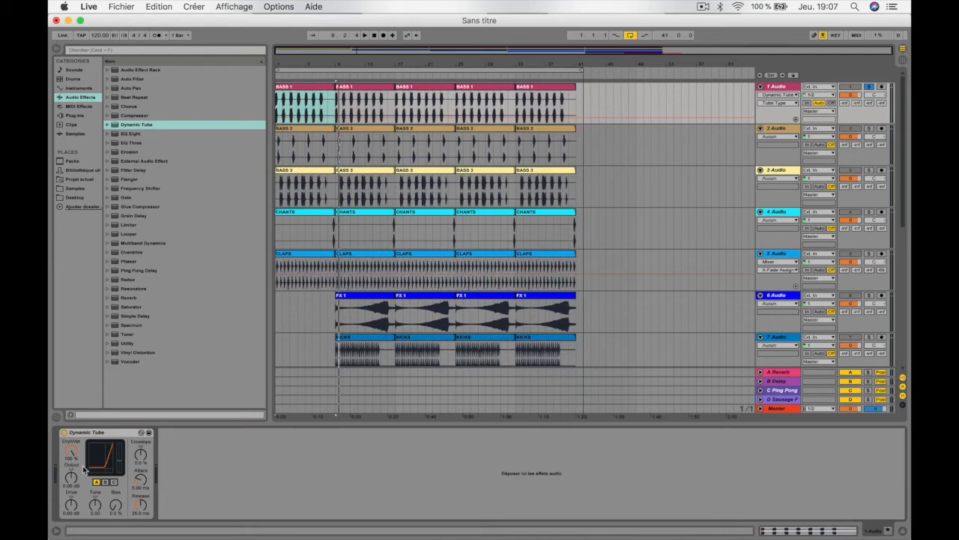
click(113, 482)
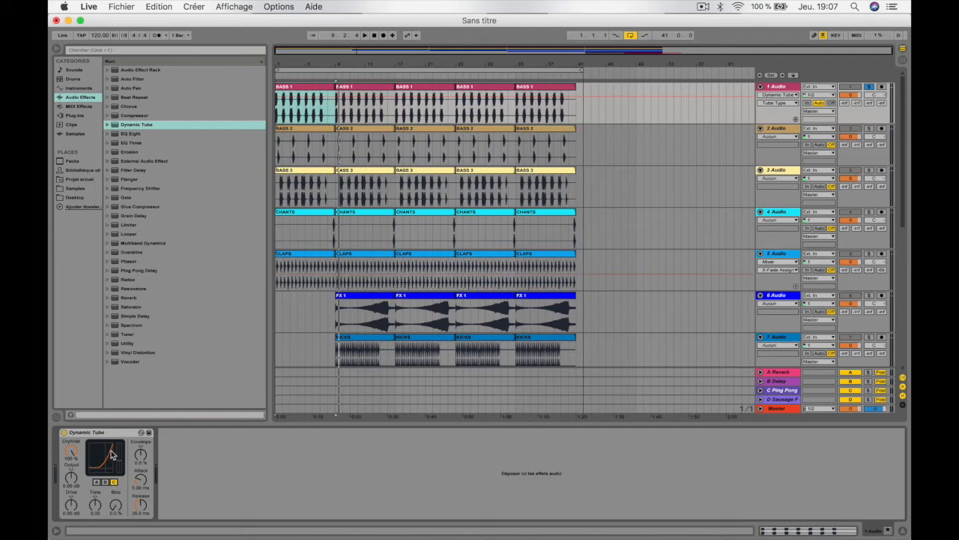
click(105, 482)
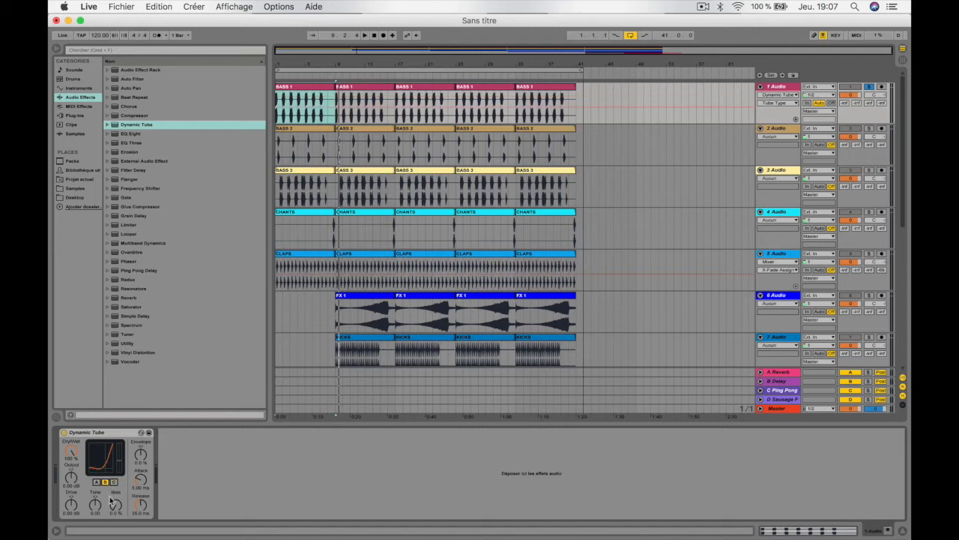
Audition the Dynamic Tube's Tone at 1.00 and -1.00 during playback, and reset it to 0.
key(space)
drag(94, 509, 95, 464)
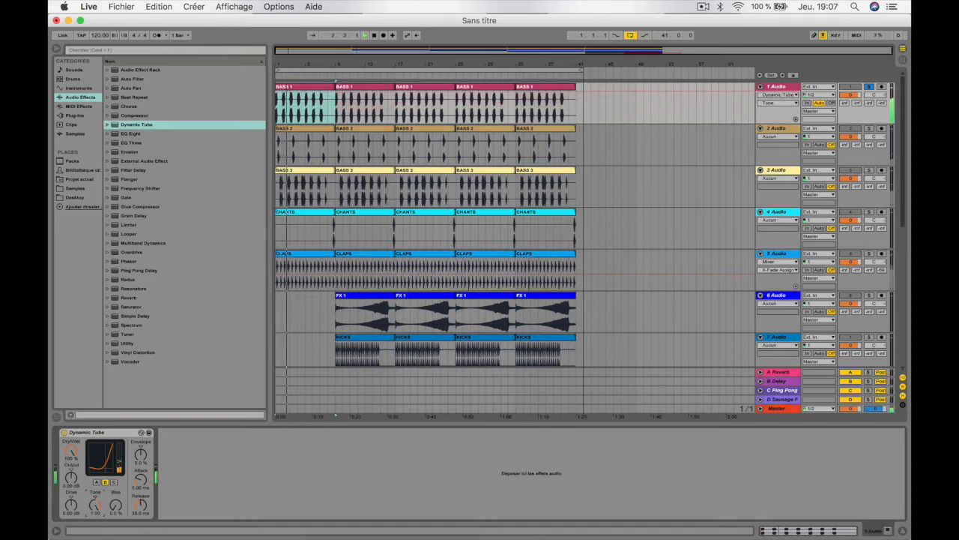
drag(95, 464, 95, 492)
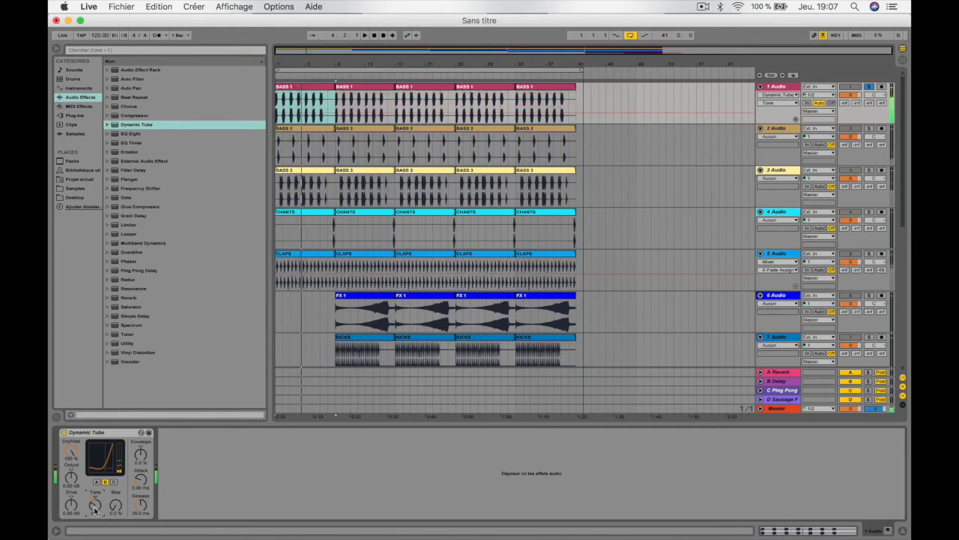
drag(99, 506, 99, 493)
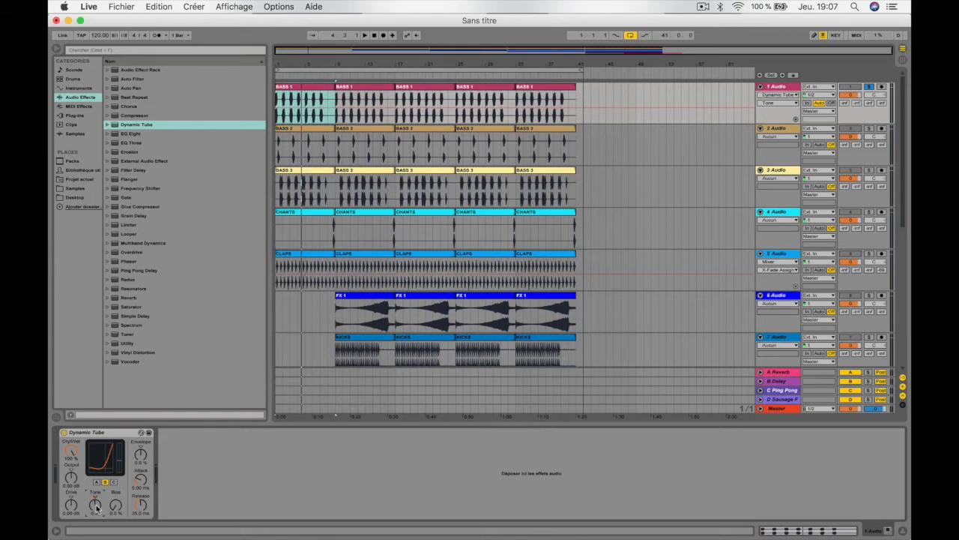
key(space)
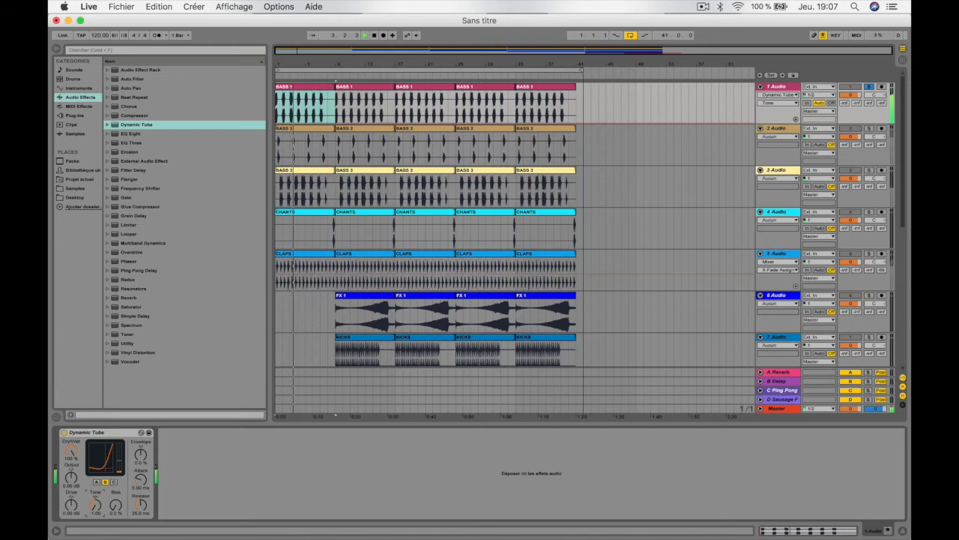
key(space)
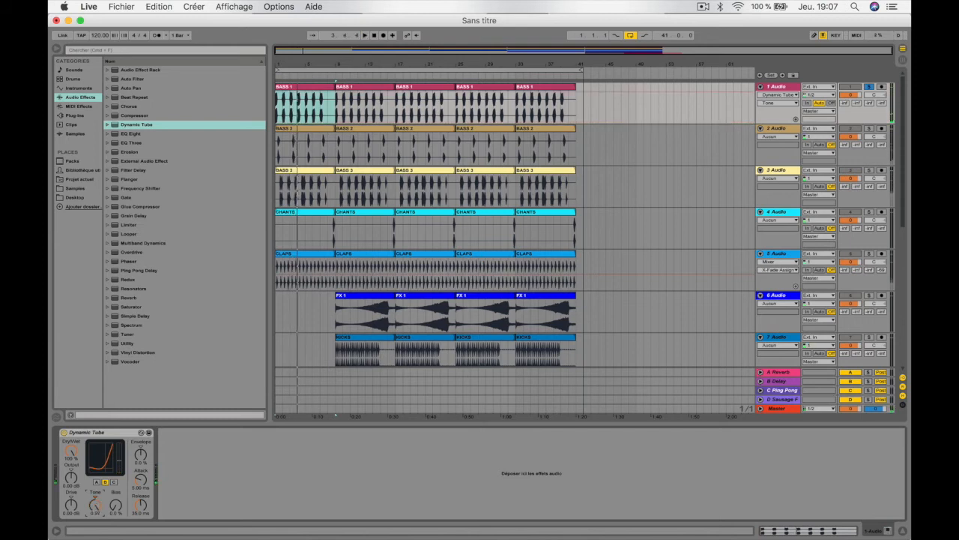
drag(95, 504, 95, 529)
double_click(97, 509)
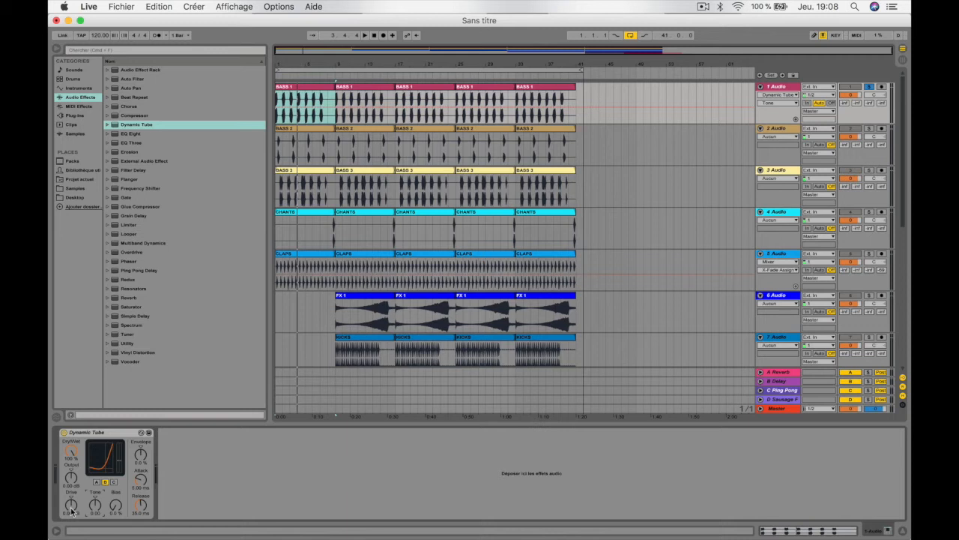
Raise the Dynamic Tube's Drive gradually to about 14.8 dB while listening to the bass.
key(space)
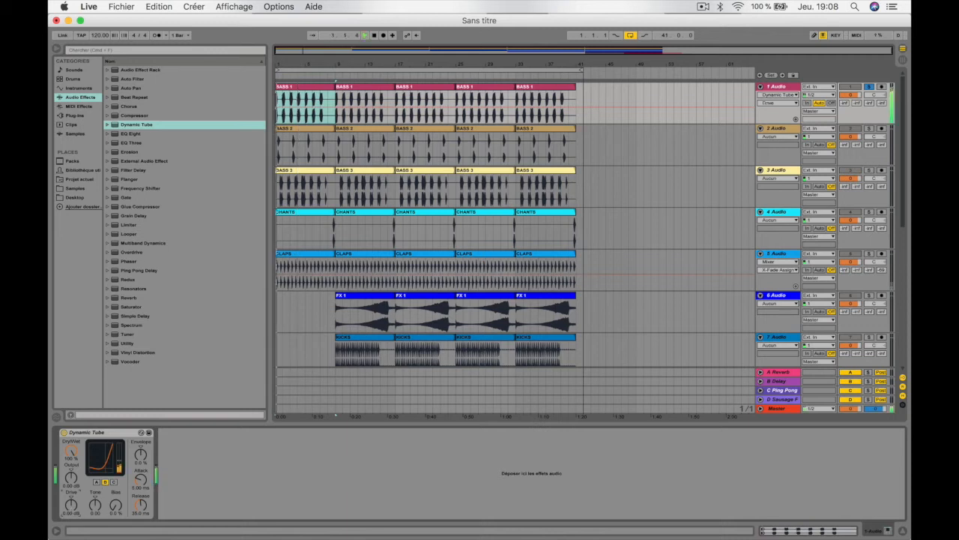
drag(71, 511, 71, 498)
key(space)
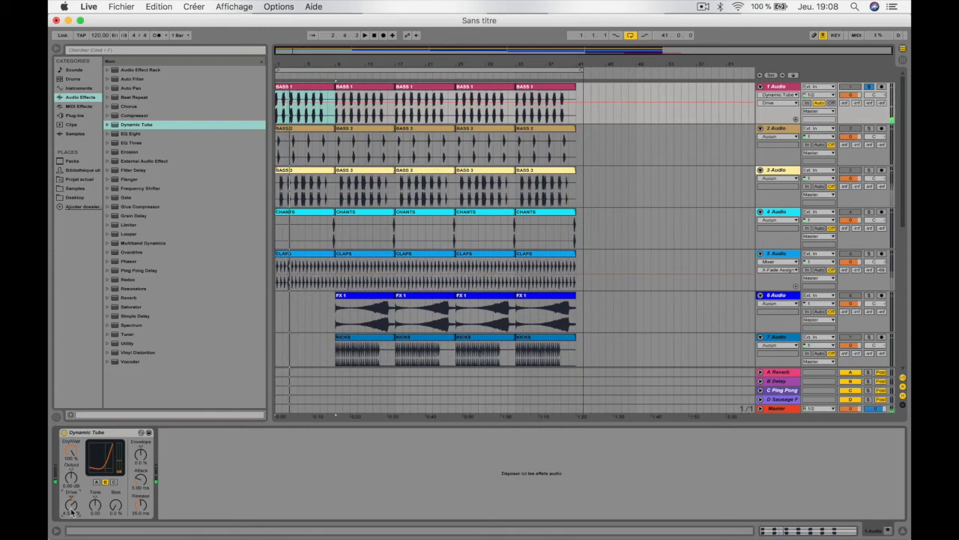
key(space)
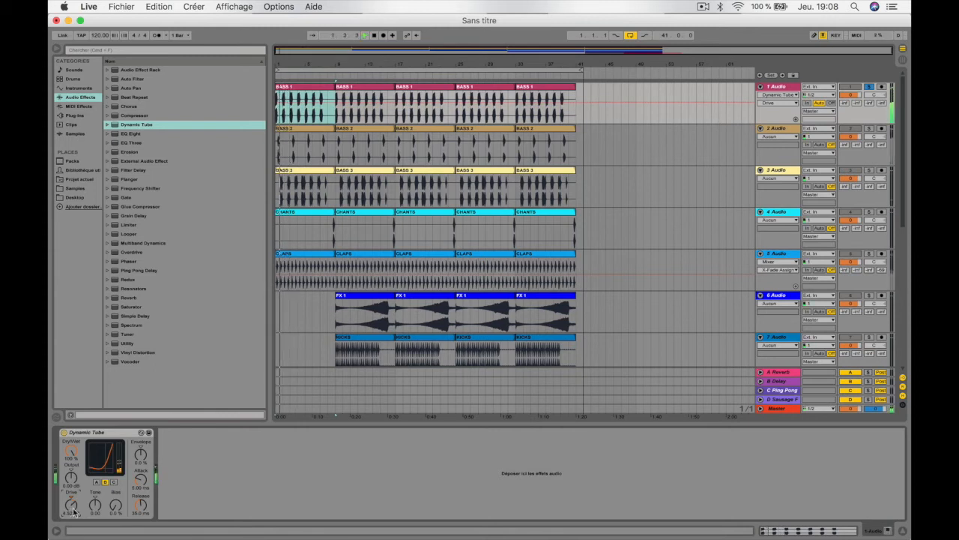
mouse_move(72, 511)
mouse_down()
mouse_move(71, 498)
mouse_move(70, 506)
mouse_up()
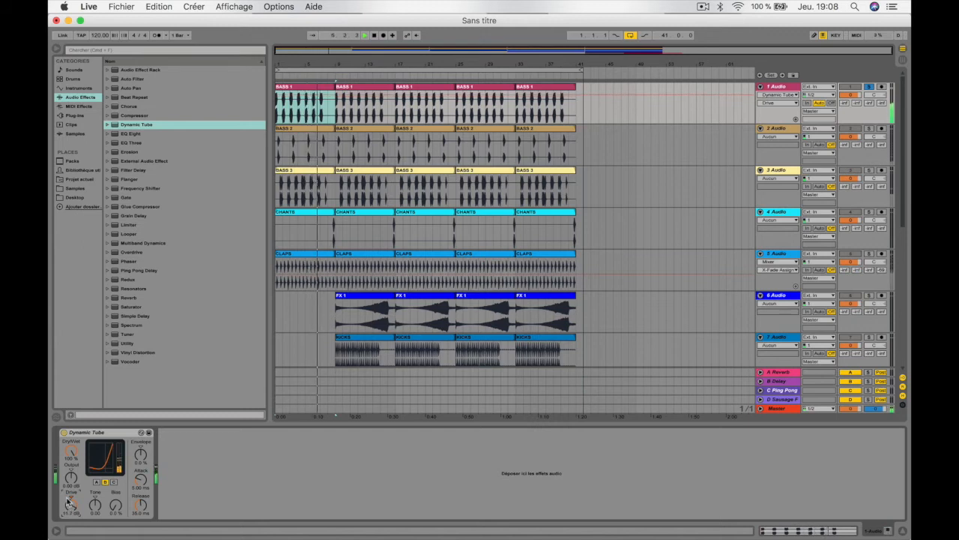
drag(70, 503, 70, 494)
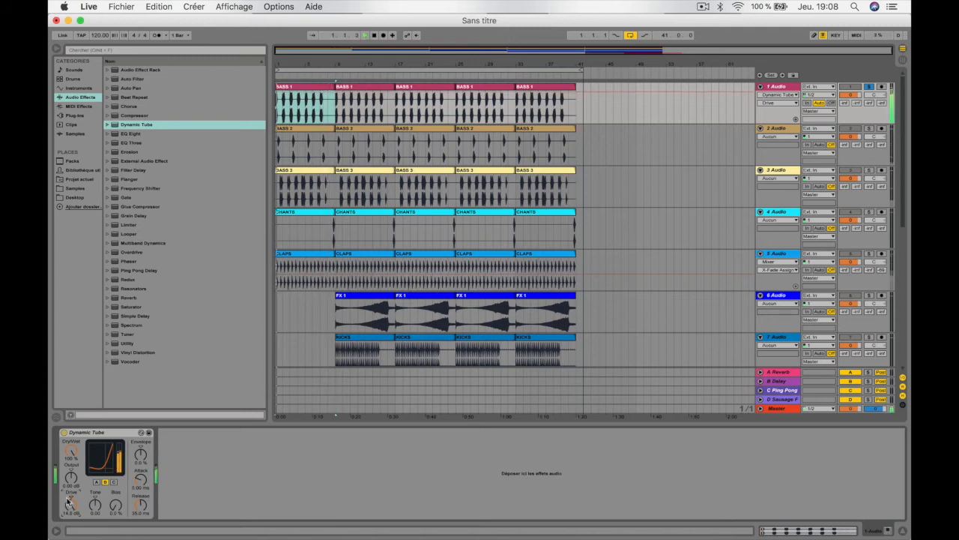
Audition a slightly lowered Tone and a Bias of about 75 % during playback, and return both to 0.
drag(94, 506, 96, 510)
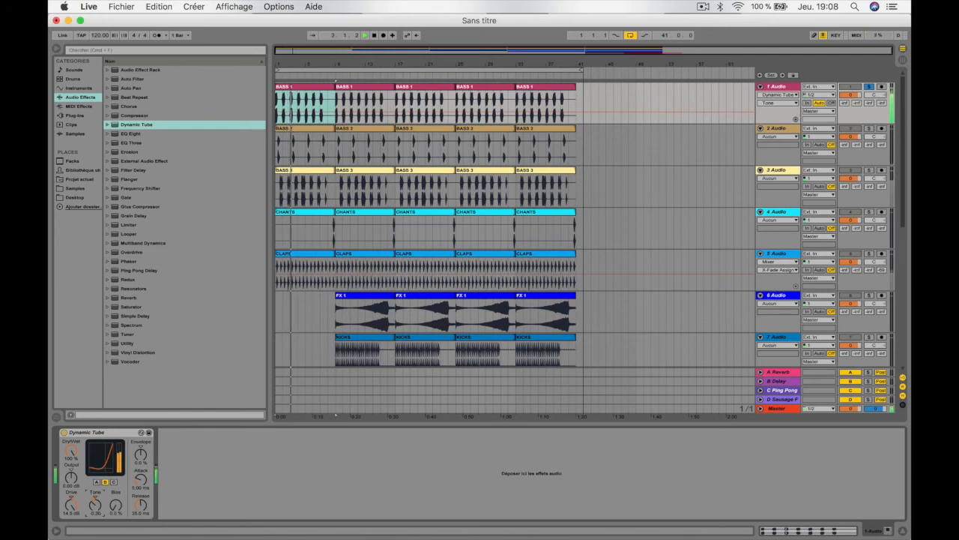
double_click(98, 511)
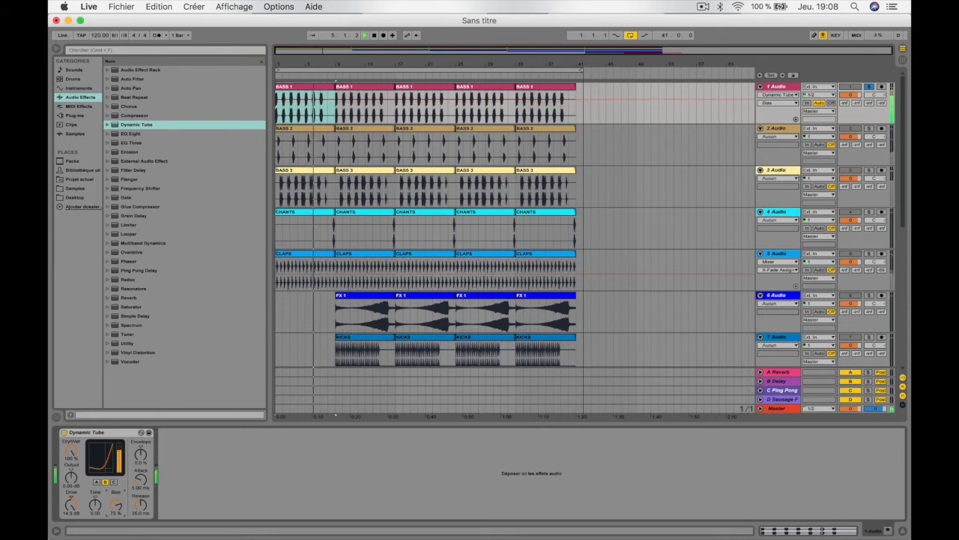
key(space)
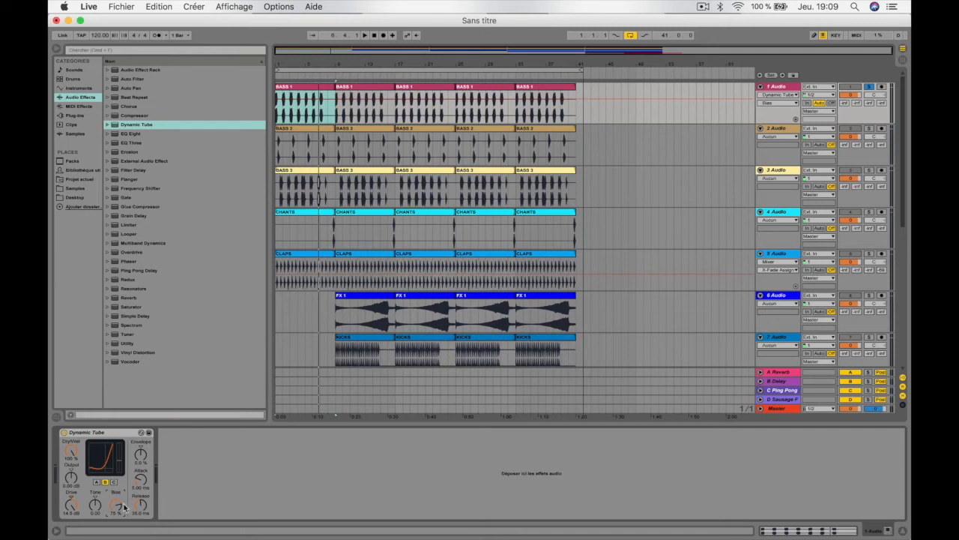
key(space)
drag(118, 509, 119, 538)
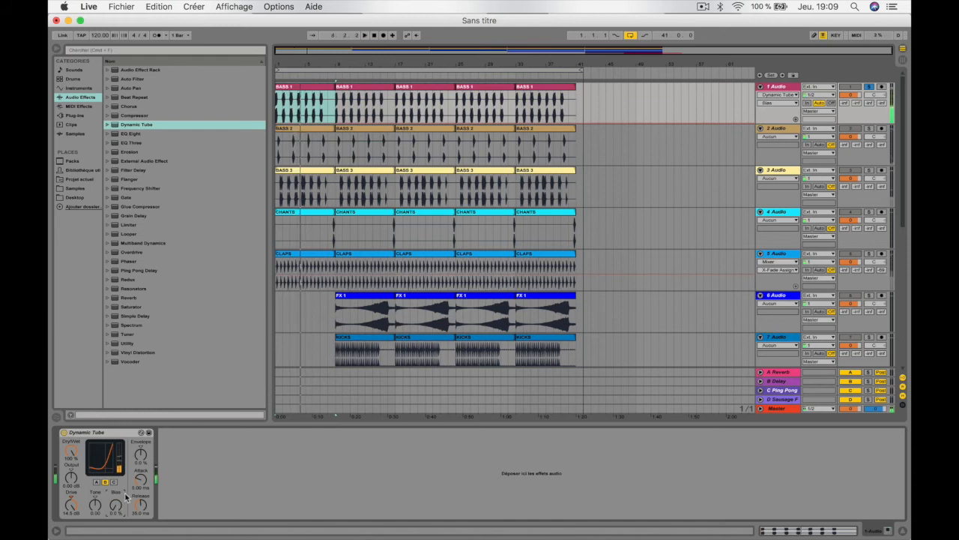
Set the Dynamic Tube's Envelope to -100 %, Attack to 400 ms and Release to about 16.2 ms during playback.
key(space)
drag(139, 455, 141, 510)
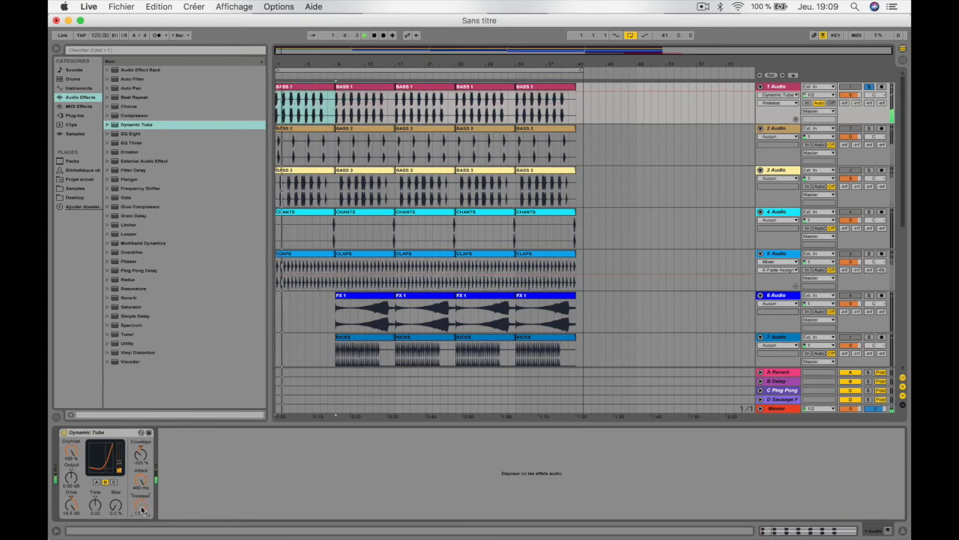
mouse_move(141, 510)
mouse_down()
mouse_move(141, 535)
mouse_move(141, 525)
mouse_up()
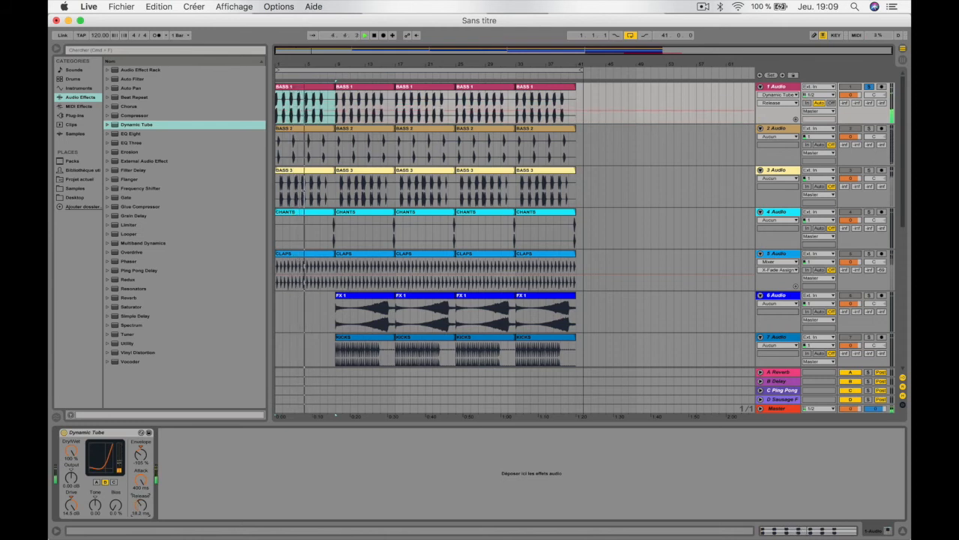
Lower the Dynamic Tube's Output to about -3.1 dB, play the bass again, and collapse the device.
drag(71, 477, 72, 481)
key(space)
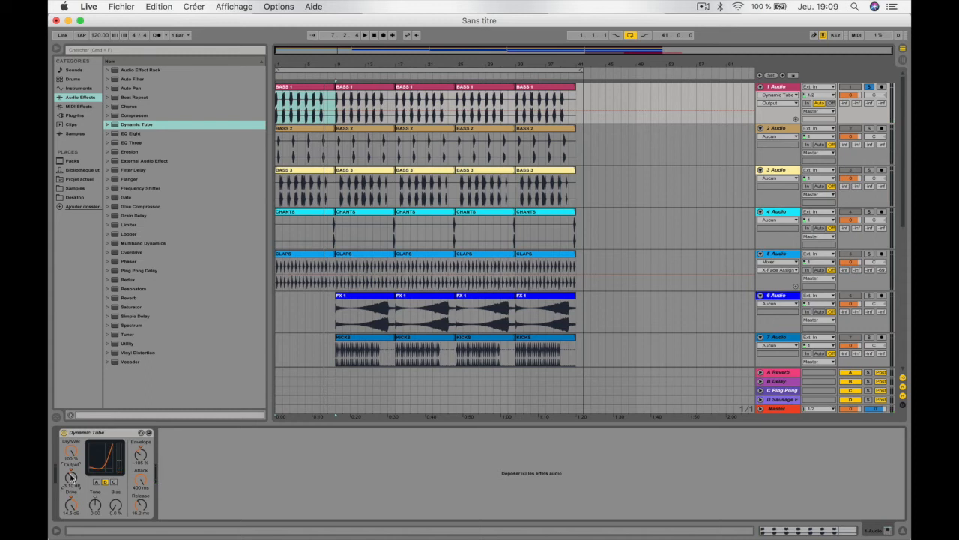
key(space)
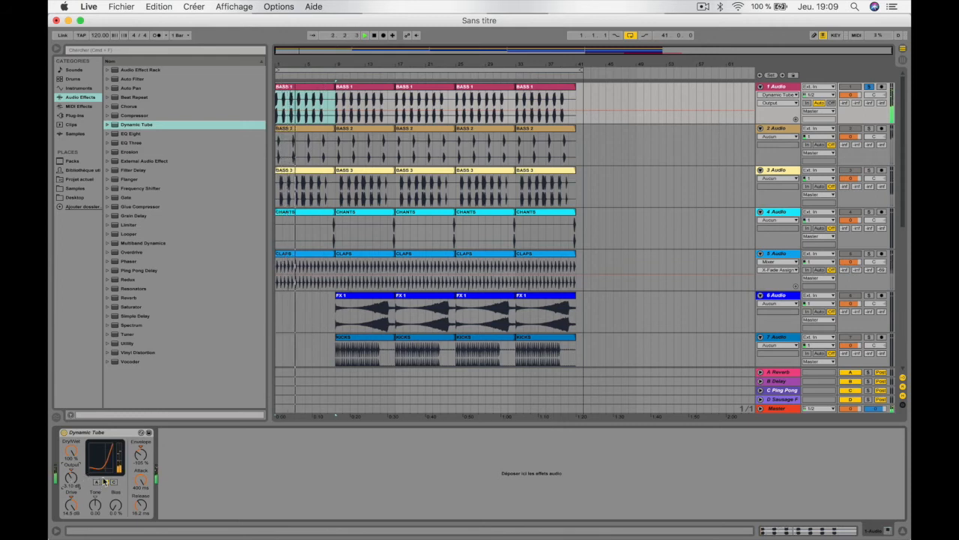
double_click(121, 432)
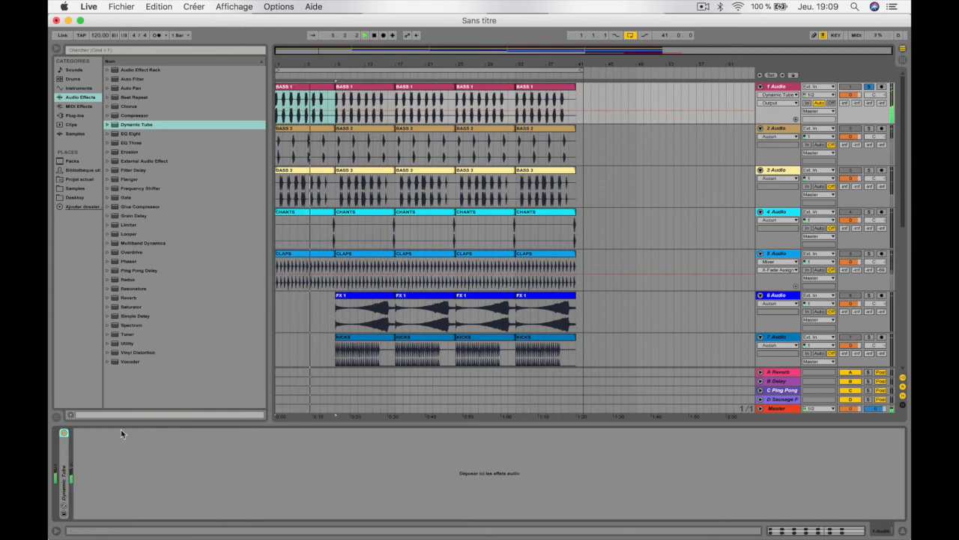
Expand the Dynamic Tube device and its presets, add the Broken Tube preset to the bass track, and delete the original device.
double_click(66, 463)
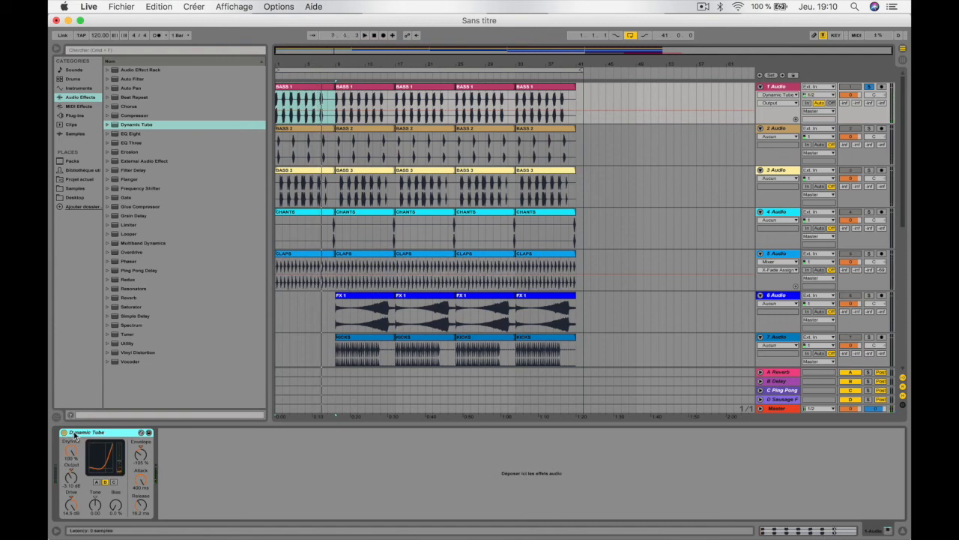
click(108, 125)
click(145, 134)
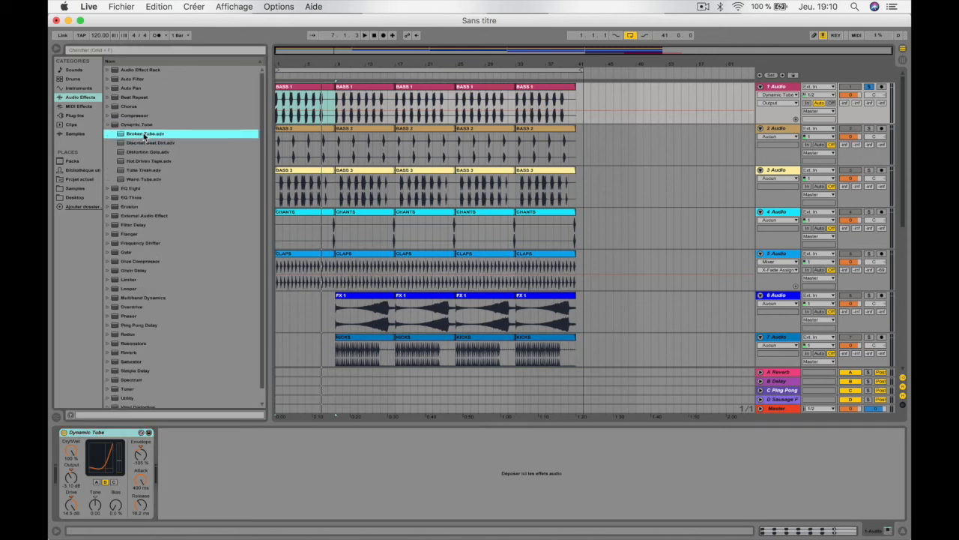
drag(145, 138, 189, 484)
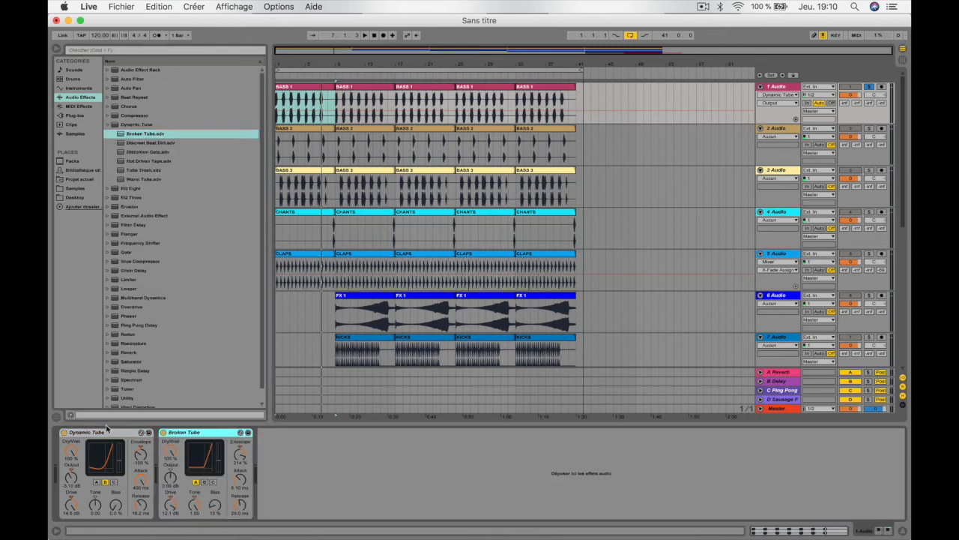
key(Delete)
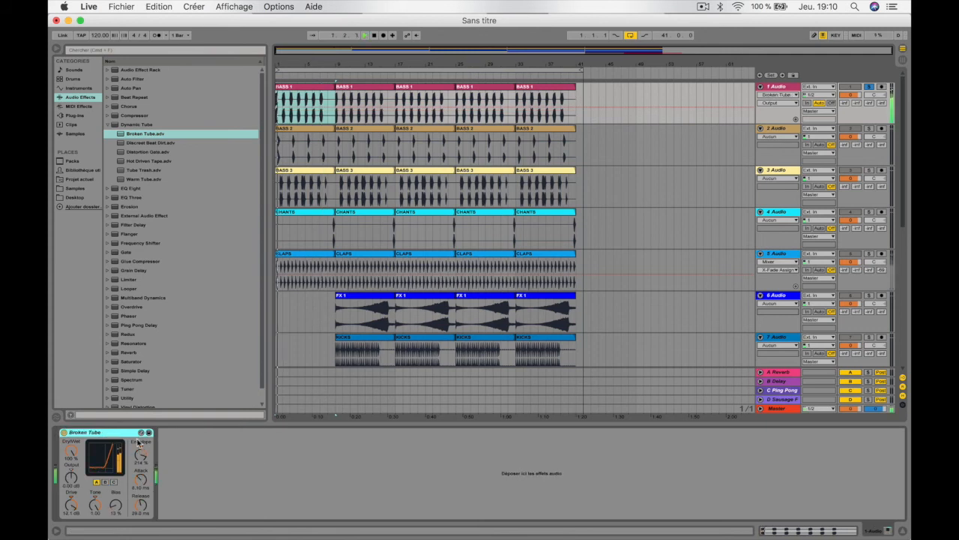
Add the presets Discreet Beat Dirt, Distortion Gate, Hot Driven Tape, Tube Trash and Warm Tube after Broken Tube in the device chain.
mouse_move(154, 143)
mouse_down()
mouse_move(188, 504)
mouse_move(214, 220)
mouse_move(304, 496)
mouse_up()
drag(153, 160, 392, 454)
drag(142, 172, 502, 475)
drag(150, 186, 570, 469)
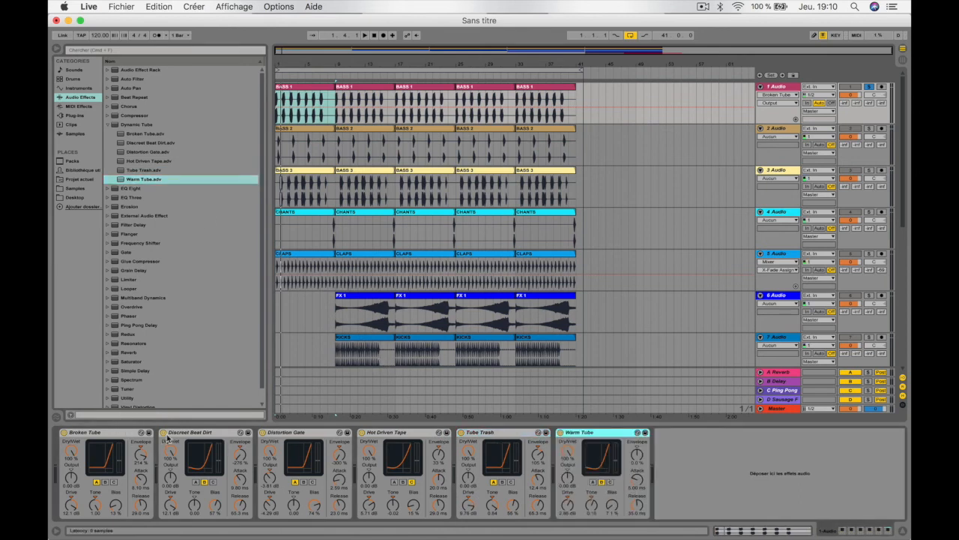
Deactivate all six Dynamic Tube preset devices on the bass track.
click(191, 433)
shift+click(592, 433)
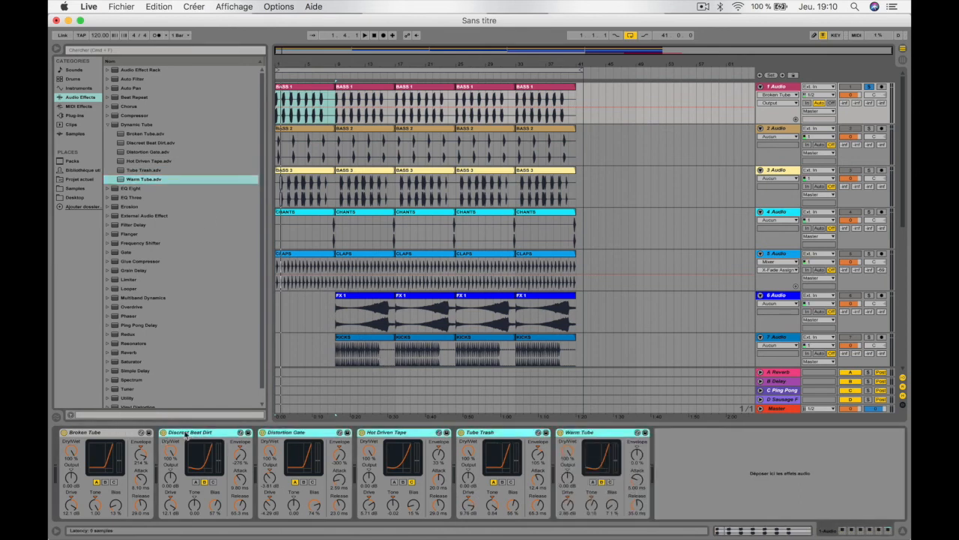
click(164, 433)
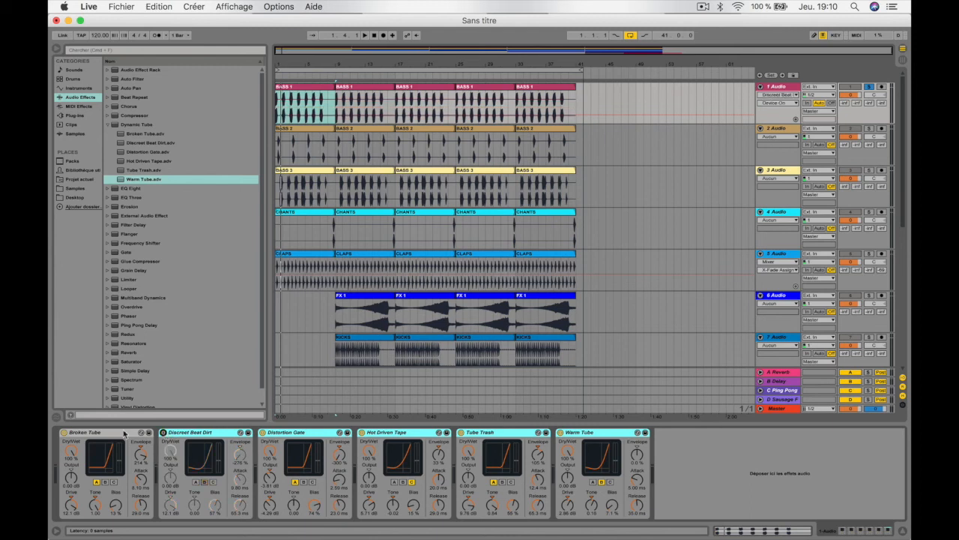
click(262, 433)
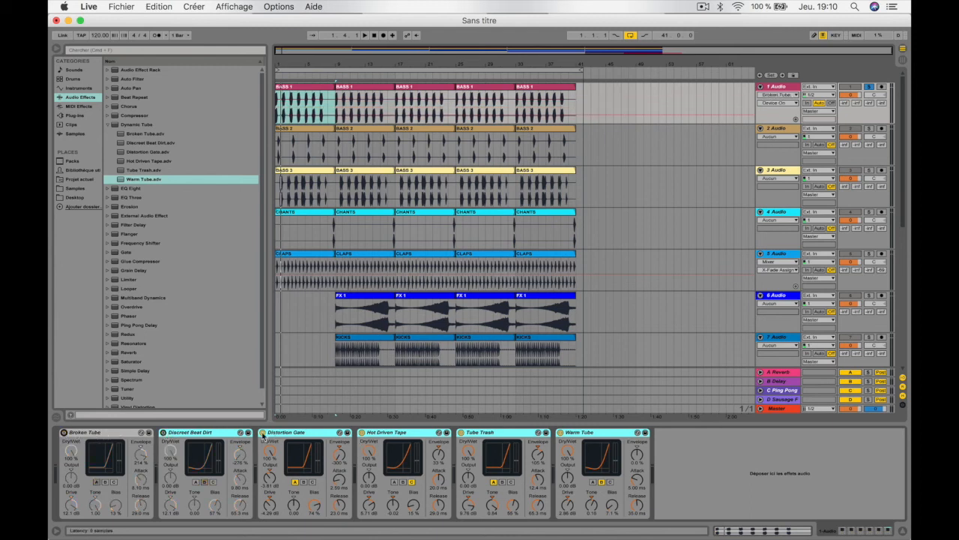
click(560, 432)
Play the bass and audition the presets in turn from Discreet Beat Dirt to Warm Tube, activating each and bypassing the previous one.
key(space)
click(163, 433)
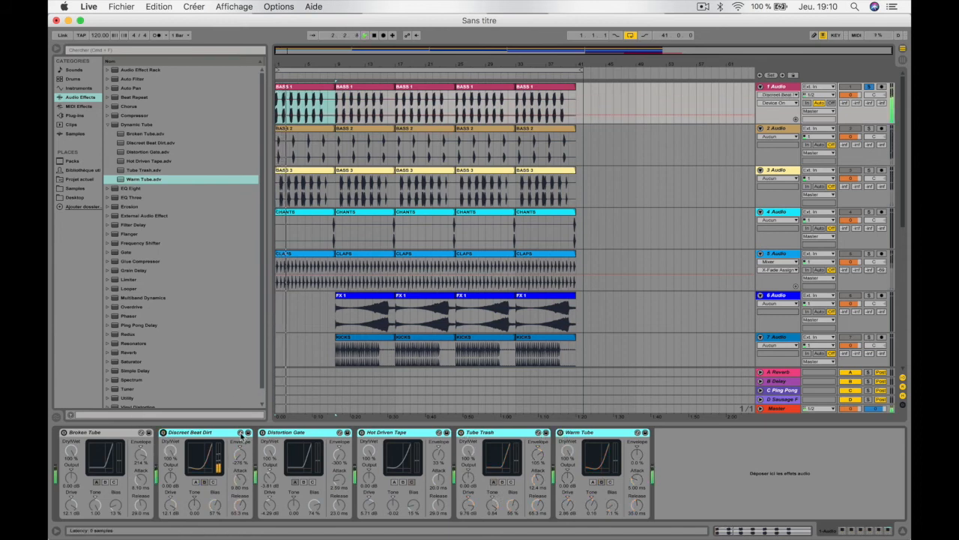
click(263, 432)
click(362, 432)
click(263, 434)
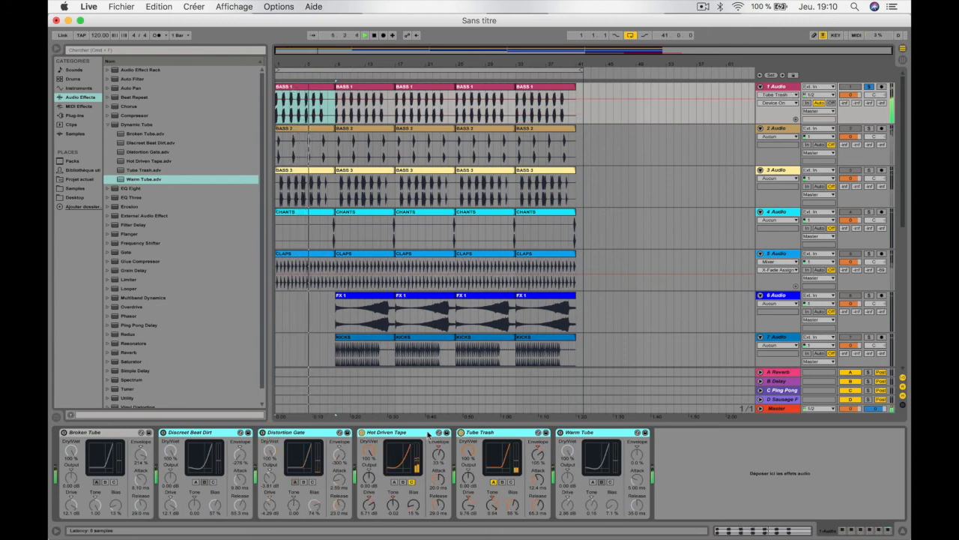
click(363, 433)
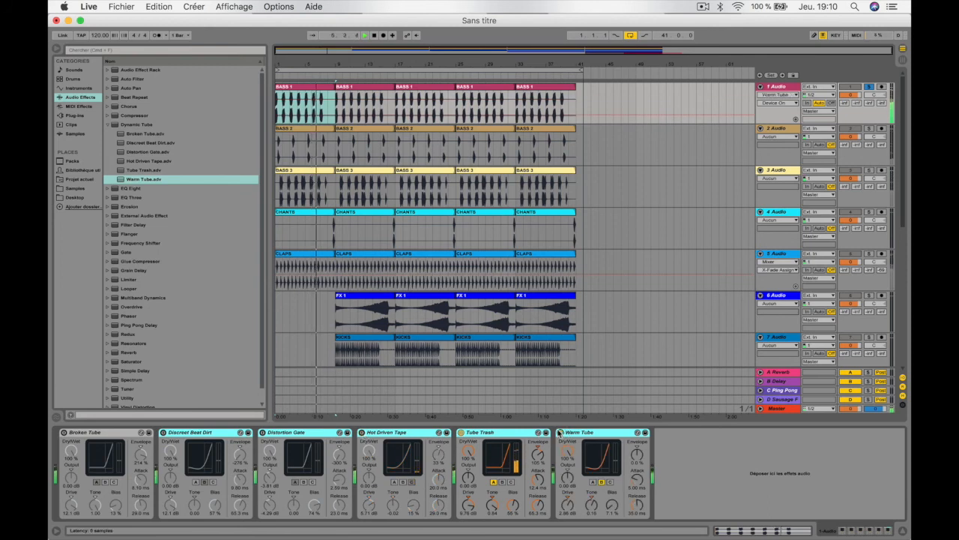
click(461, 433)
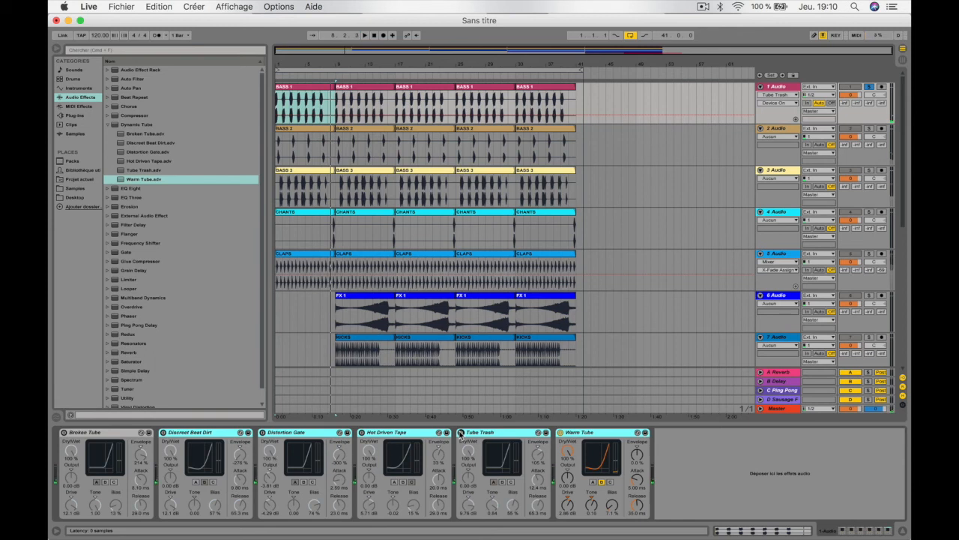
Compare Tube Trash with Warm Tube on the bass by alternating which one is active, ending on Warm Tube with playback stopped.
click(480, 433)
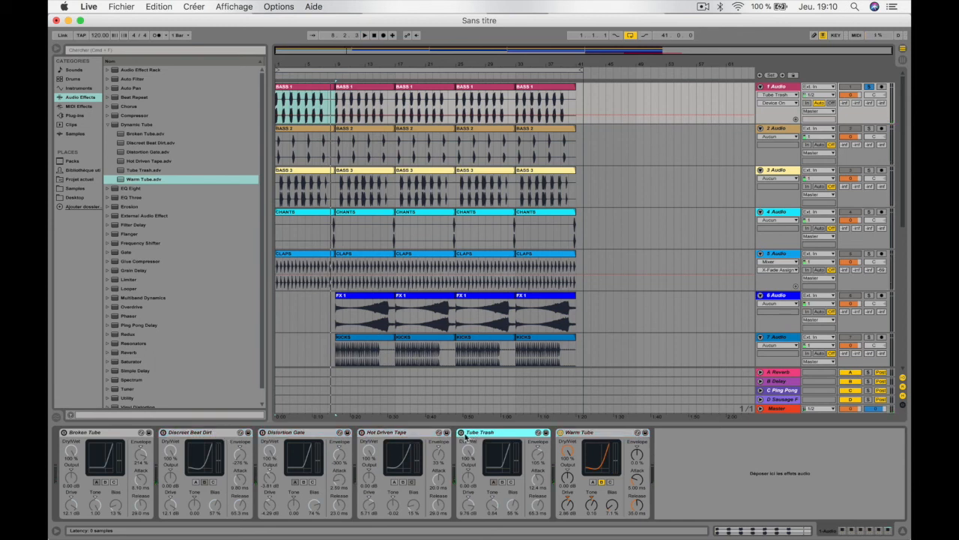
click(460, 433)
click(559, 433)
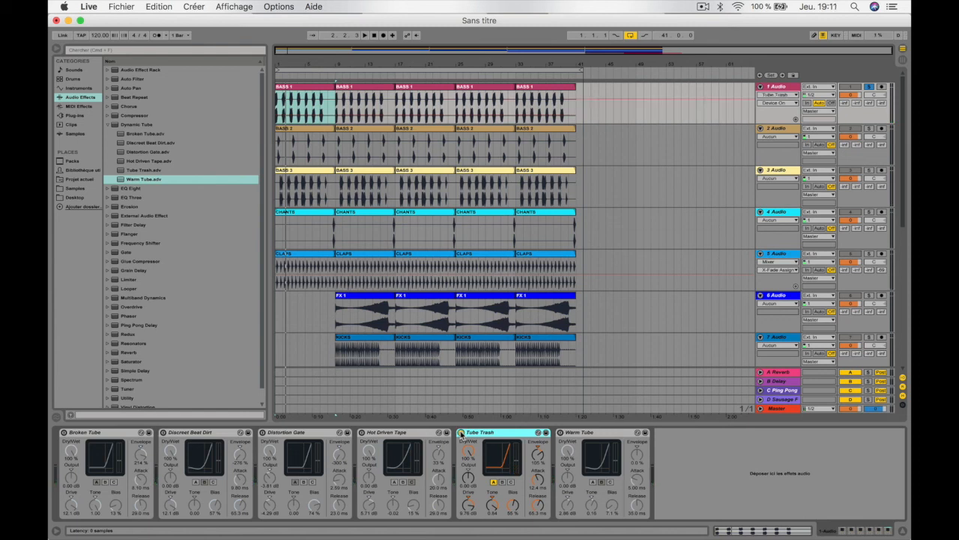
click(560, 433)
key(space)
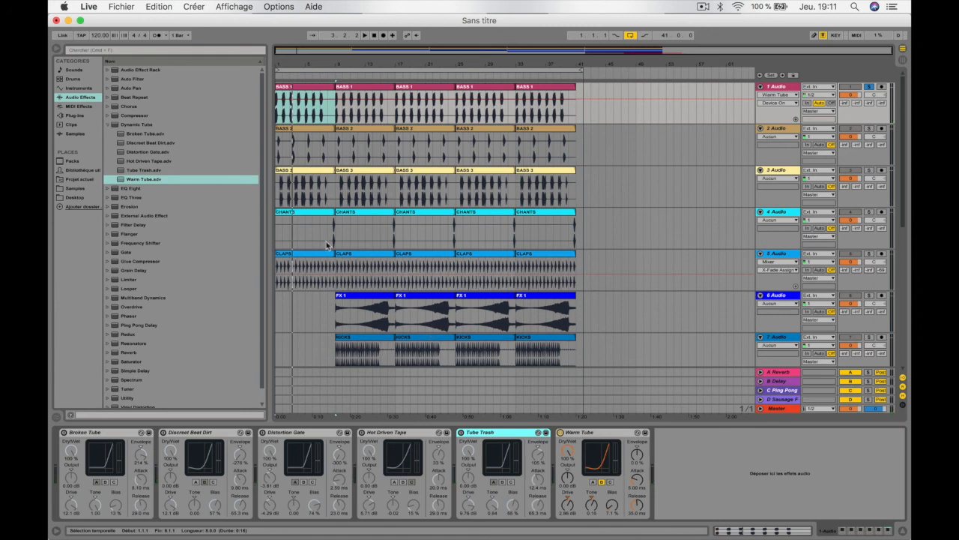
Collapse the Dynamic Tube preset list in the browser and deactivate the Warm Tube device.
click(107, 126)
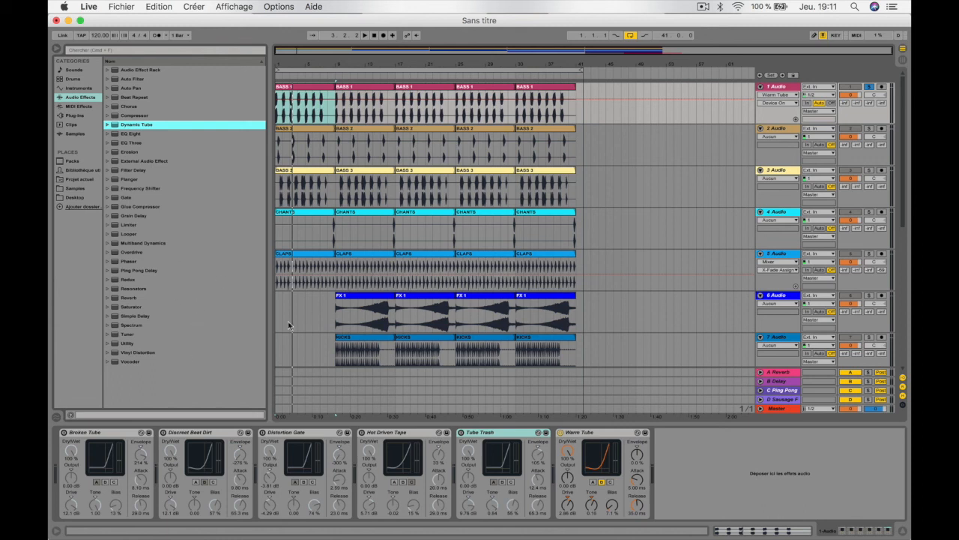
click(561, 433)
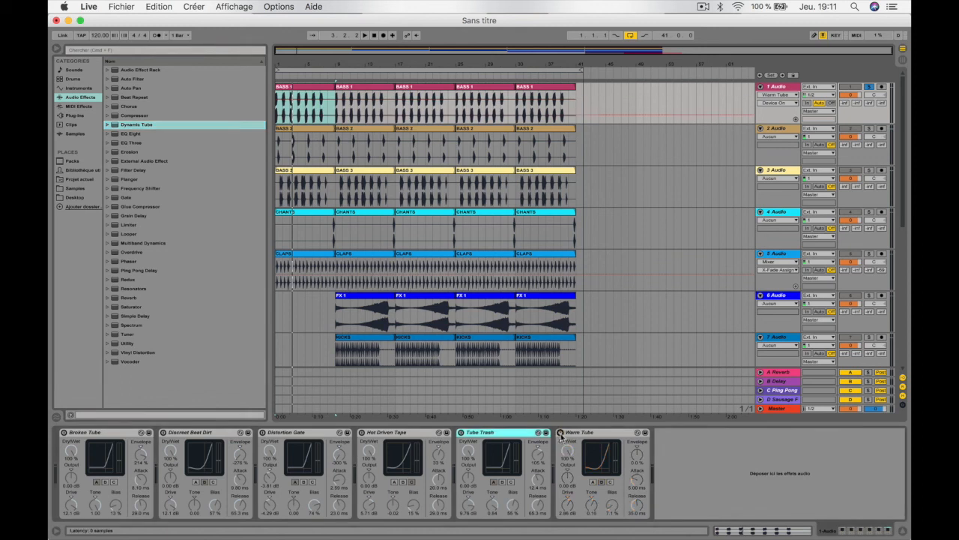